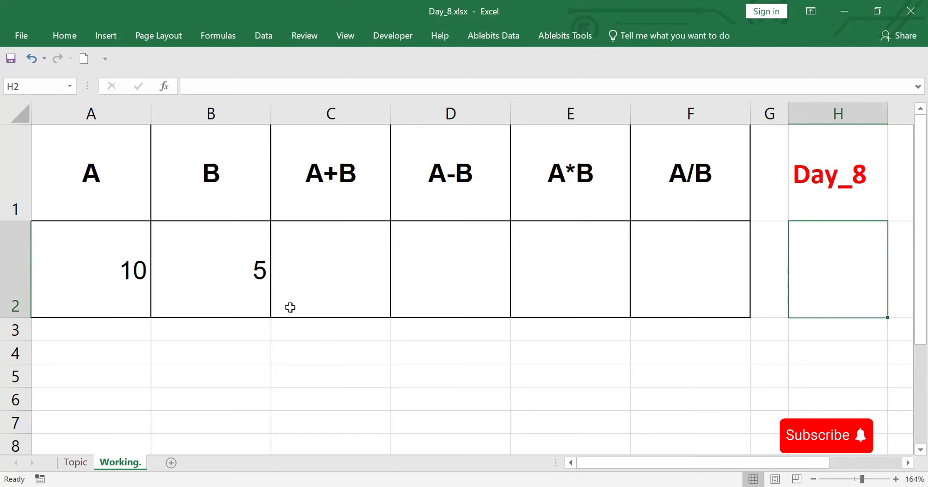
# Step: Enter the formula =a2+b2 in cell C2 under the A+B heading and undo that entry
pyautogui.click(335, 258)
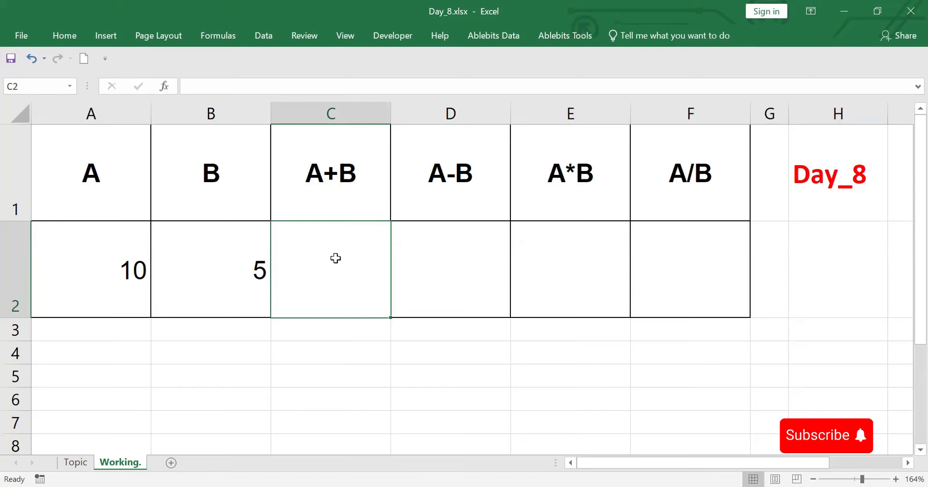
pyautogui.write('=')
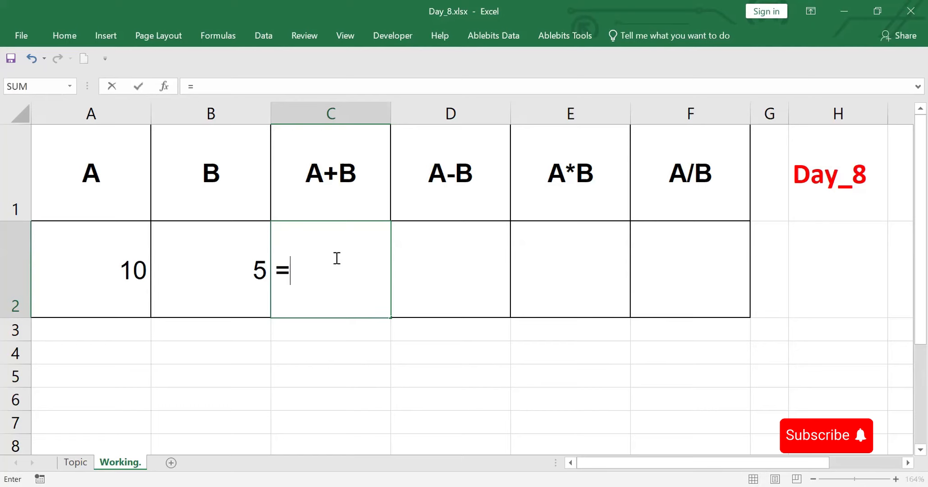
pyautogui.write('a2+')
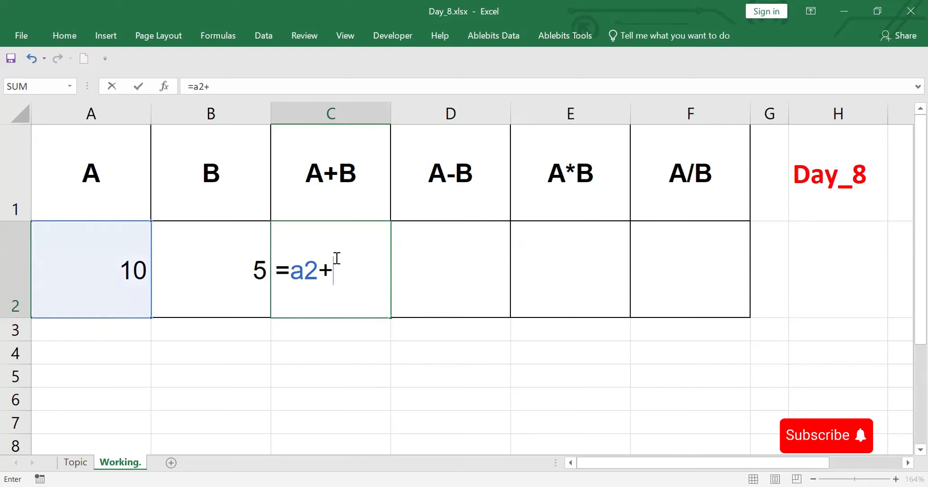
pyautogui.write('b2')
pyautogui.press('Return')
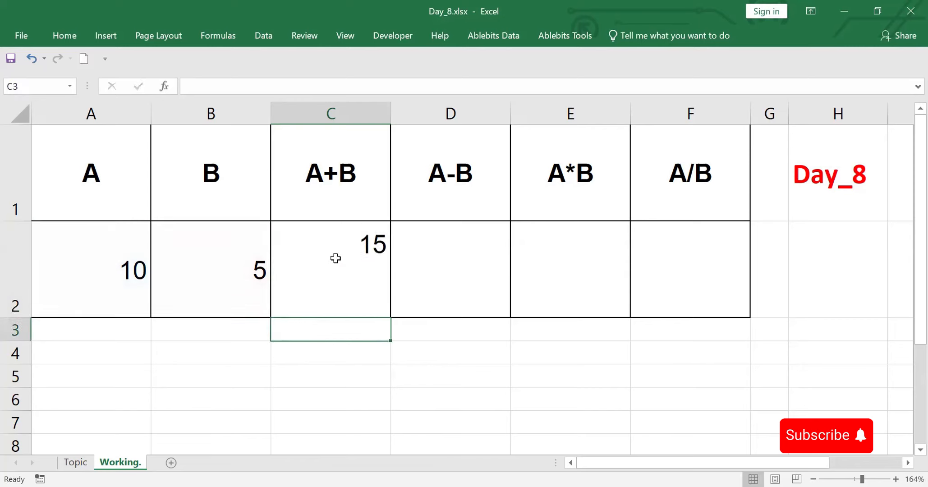
pyautogui.click(371, 271)
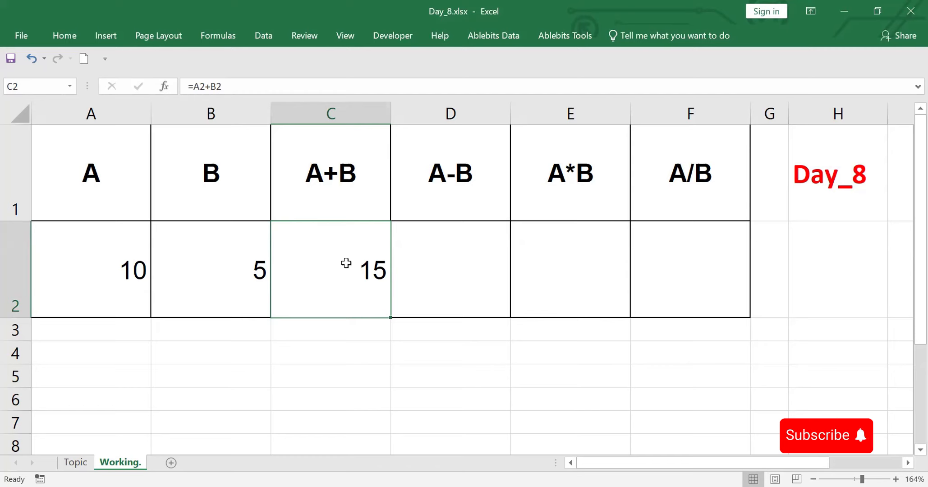
pyautogui.hotkey('ctrl', 'z')
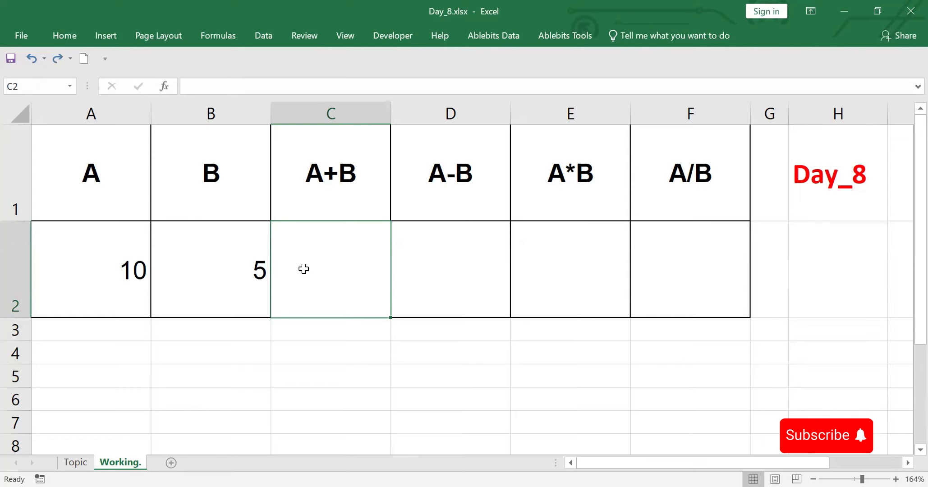
# Step: Build the addition formula =A2+B2 in cell C2, picking cells A2 and B2 on the sheet as references
pyautogui.write('=')
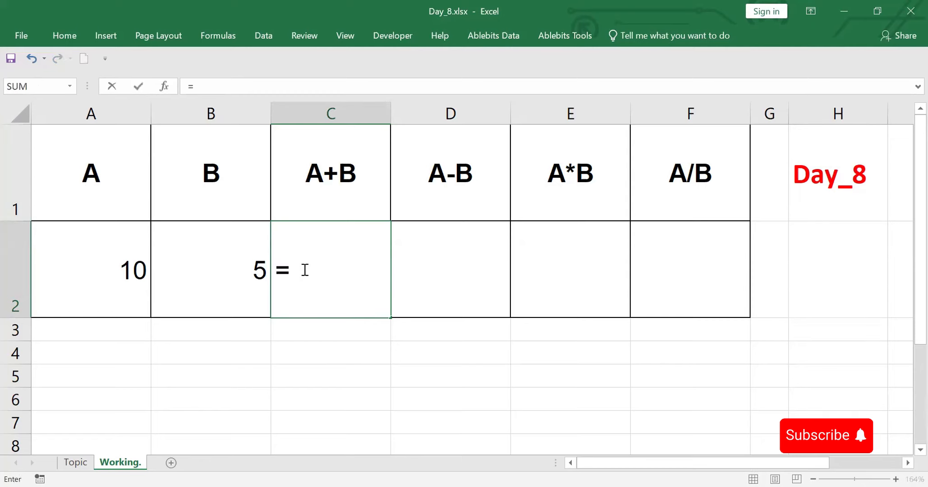
pyautogui.click(120, 264)
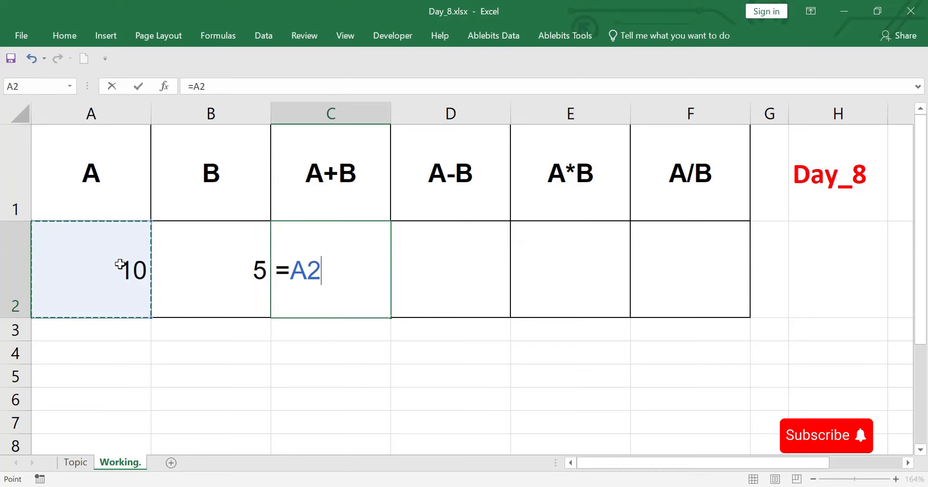
pyautogui.write('+')
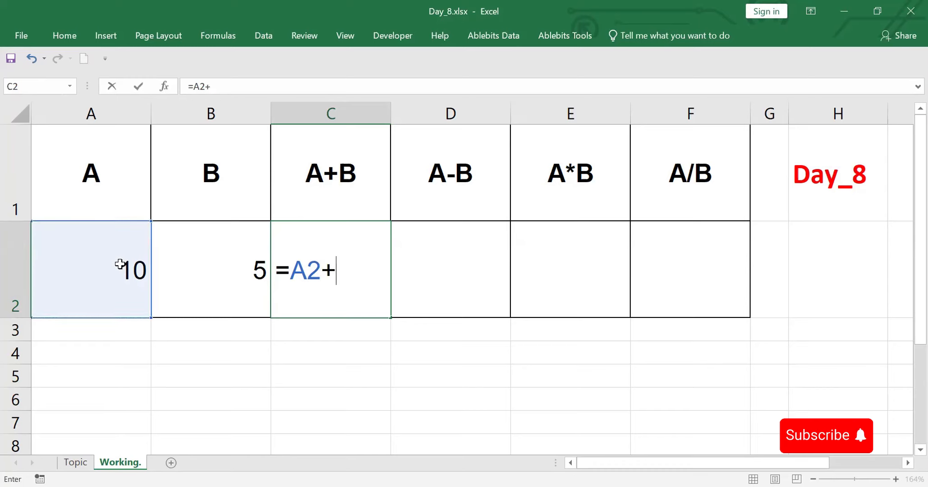
pyautogui.click(202, 265)
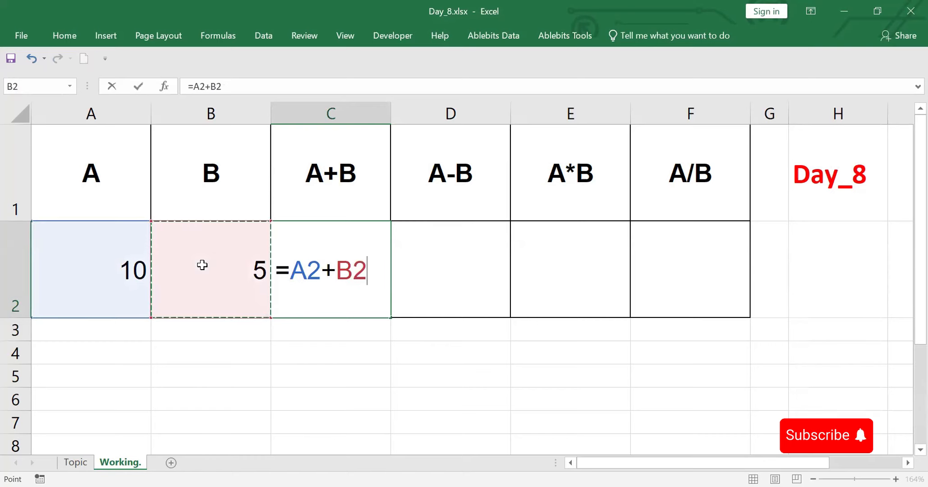
pyautogui.press('Return')
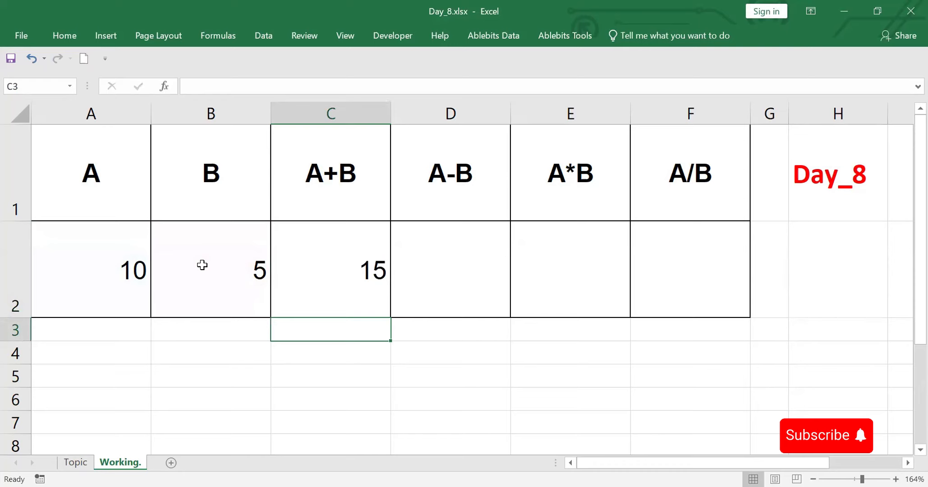
# Step: Enter the subtraction formula =a2-b2 in cell D2 under the A-B heading
pyautogui.click(441, 275)
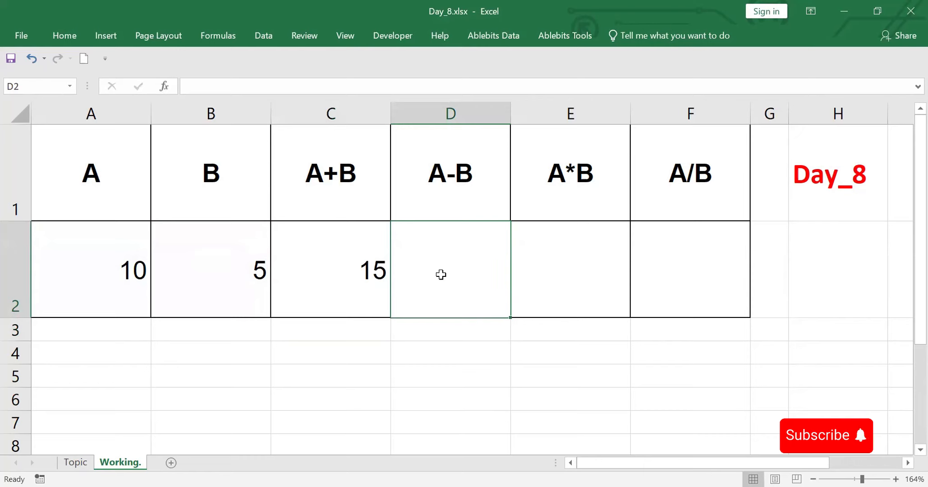
pyautogui.write('=')
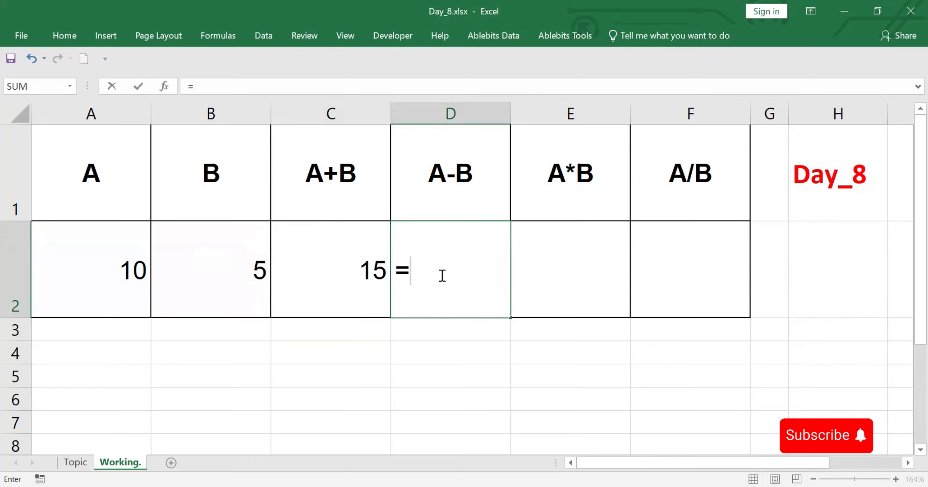
pyautogui.write('a2-')
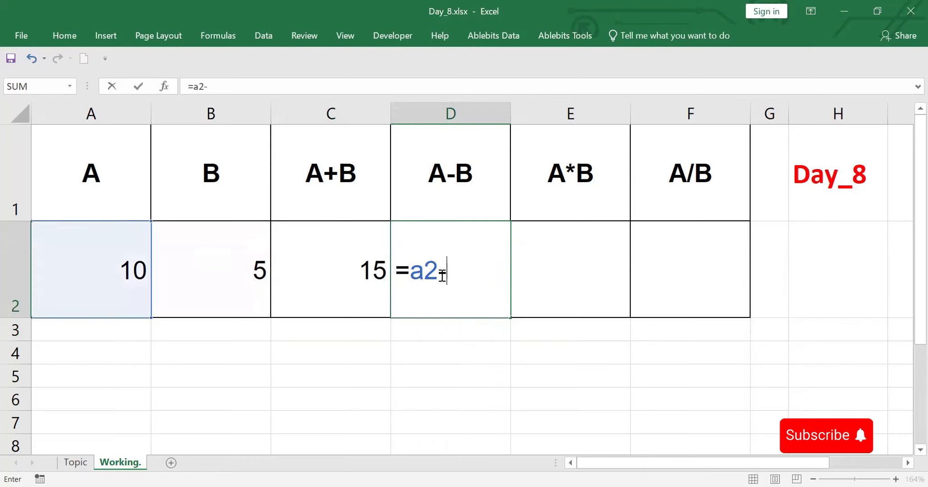
pyautogui.write('b2')
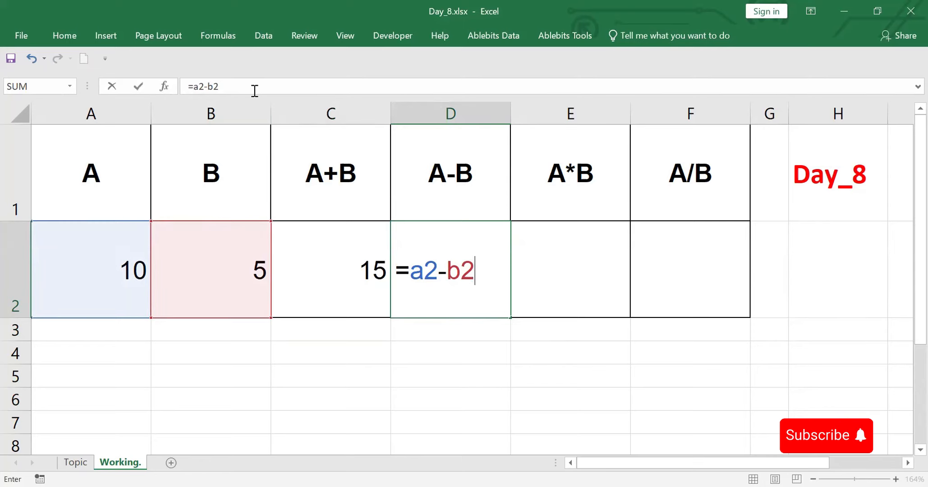
pyautogui.press('Return')
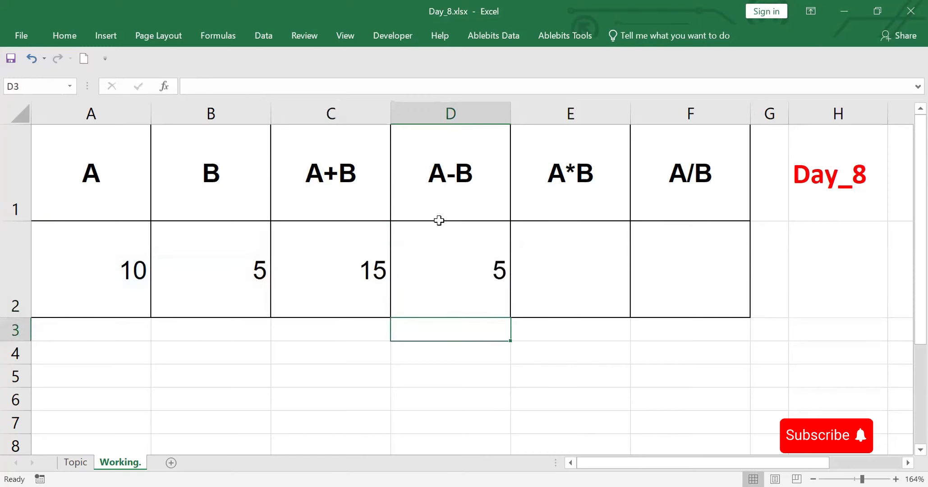
# Step: Replace the formula in cell D2 with =A2-B2, picking cells A2 and B2 on the sheet as references
pyautogui.click(490, 266)
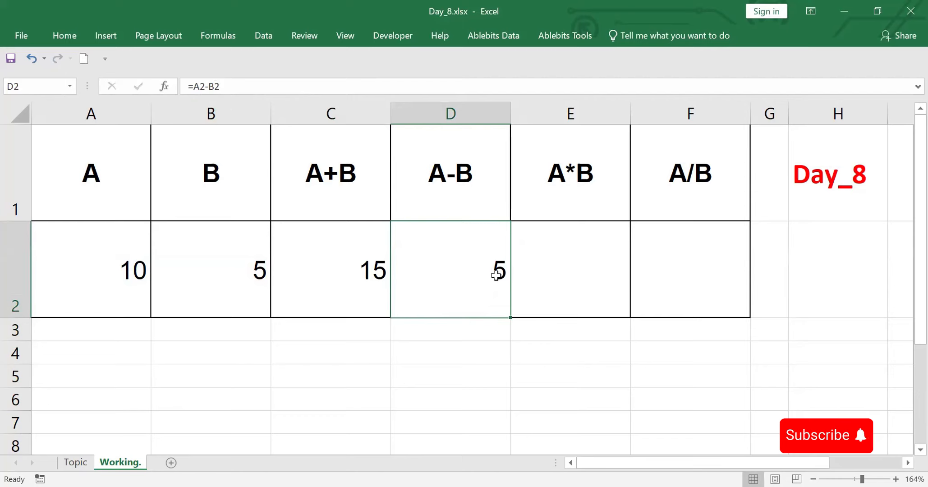
pyautogui.write('=')
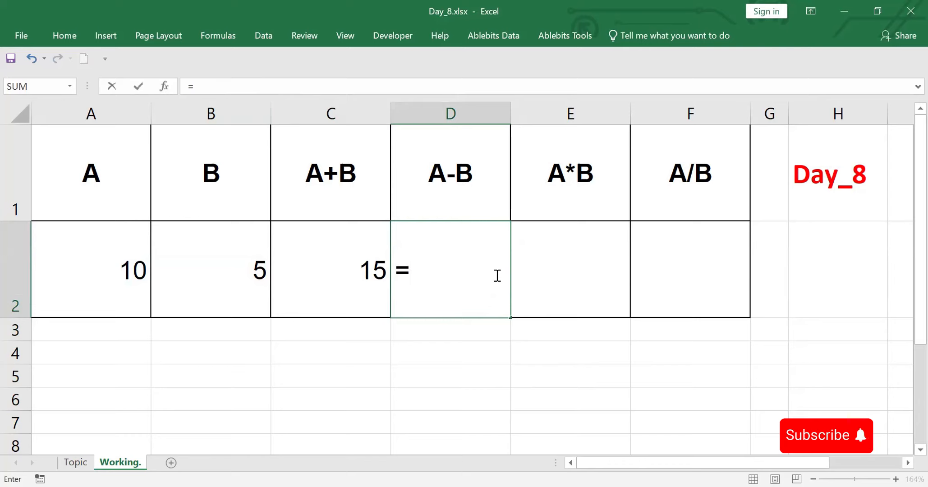
pyautogui.click(114, 263)
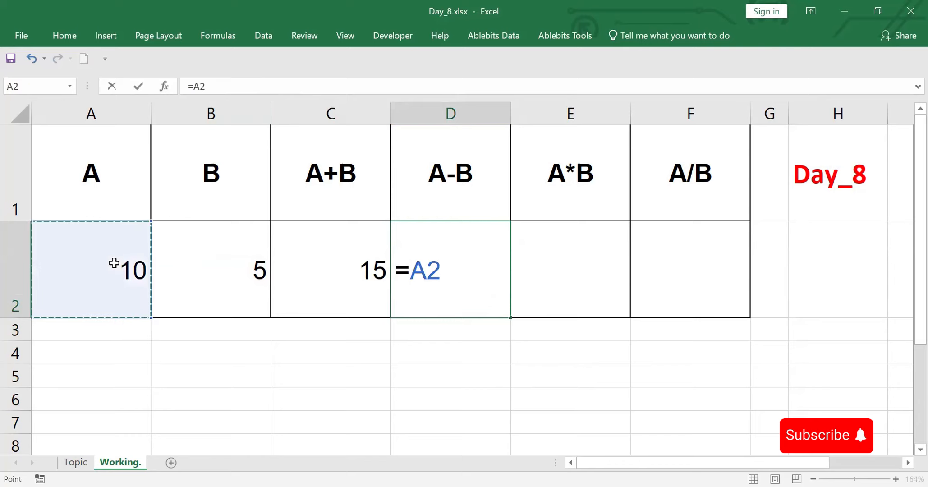
pyautogui.write('-')
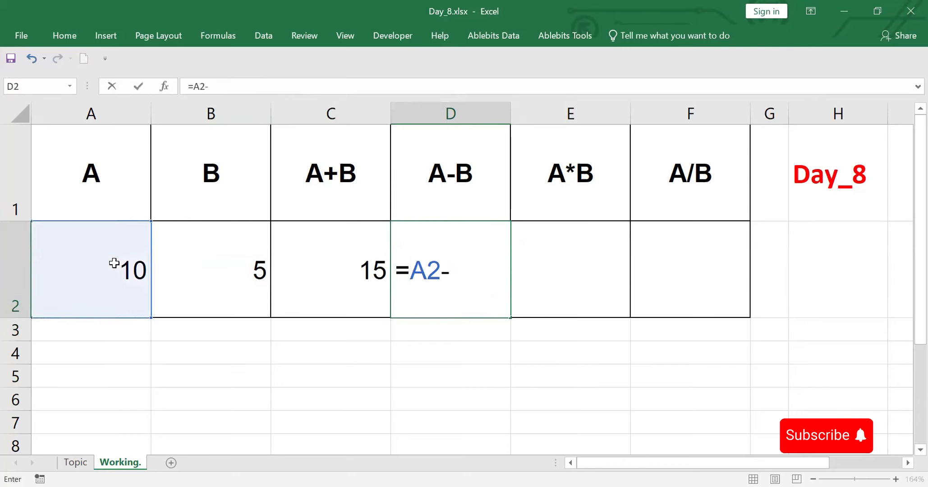
pyautogui.click(227, 267)
pyautogui.press('Return')
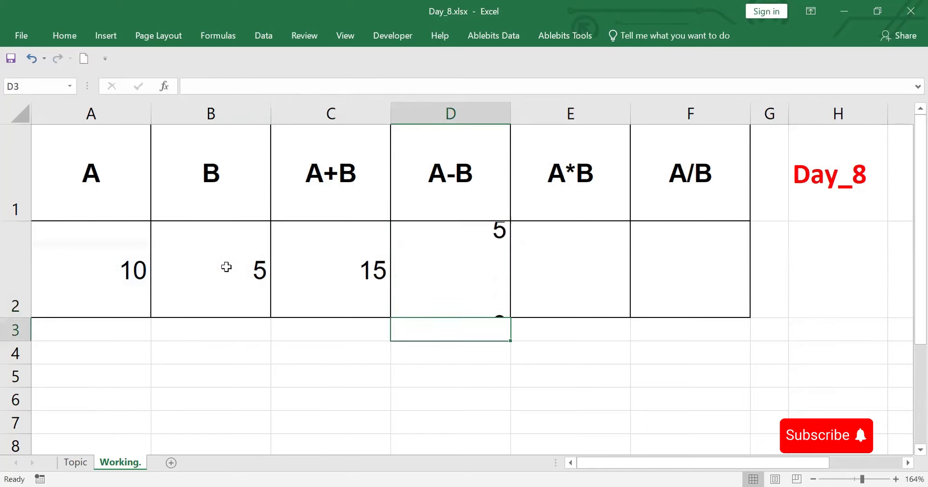
# Step: Enter the multiplication formula =a2*b2 in cell E2 under the A*B heading
pyautogui.click(574, 271)
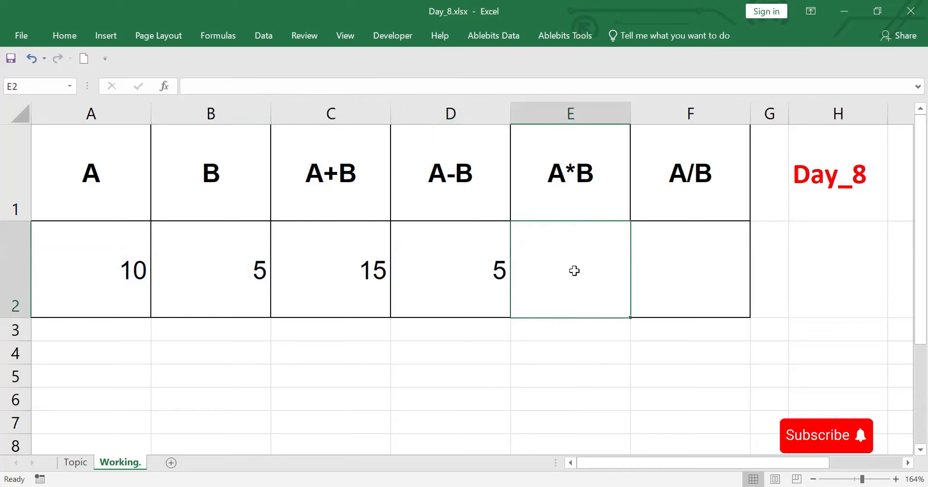
pyautogui.write('=')
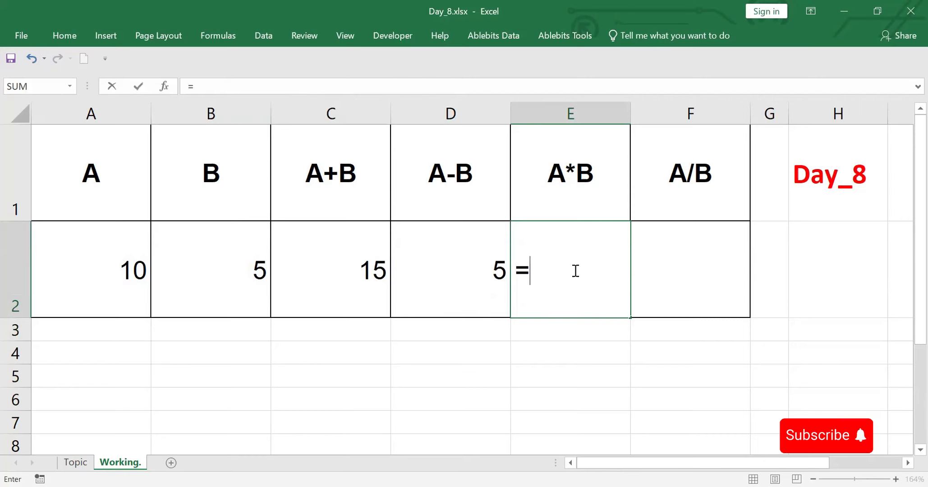
pyautogui.write('a')
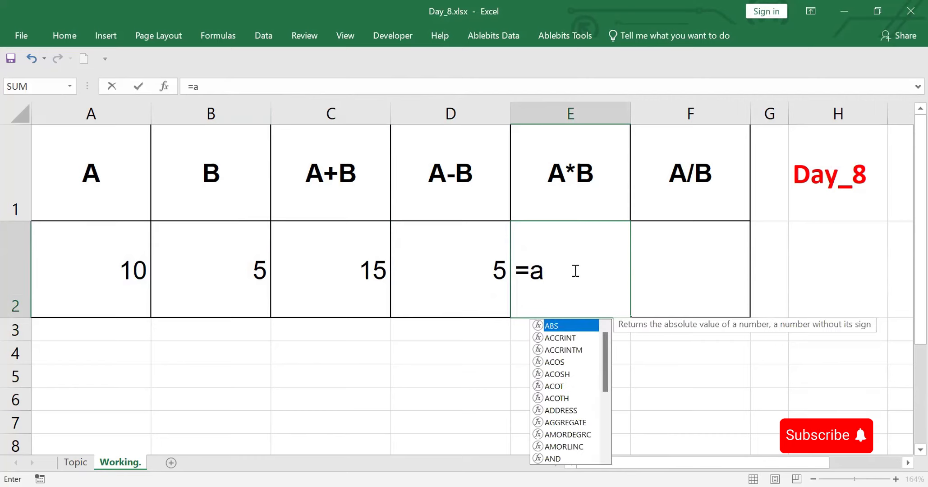
pyautogui.write('2+')
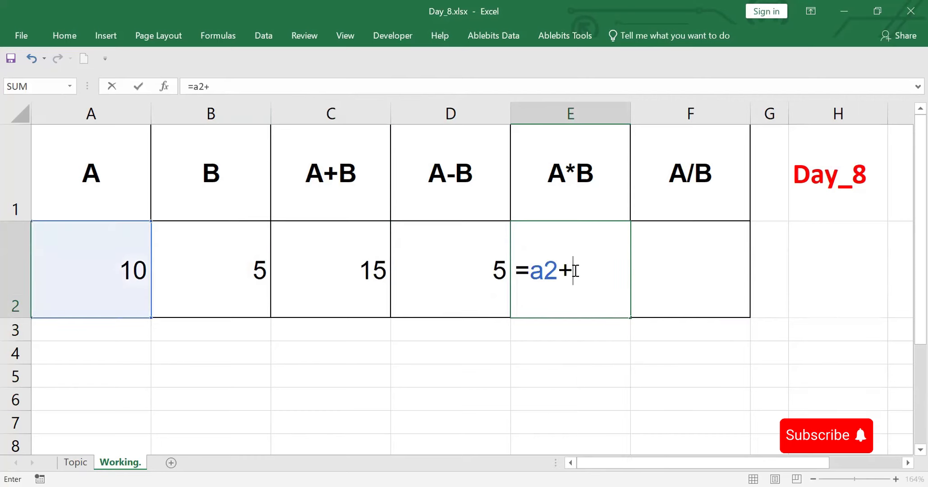
pyautogui.press('BackSpace')
pyautogui.write('*')
pyautogui.write('b2')
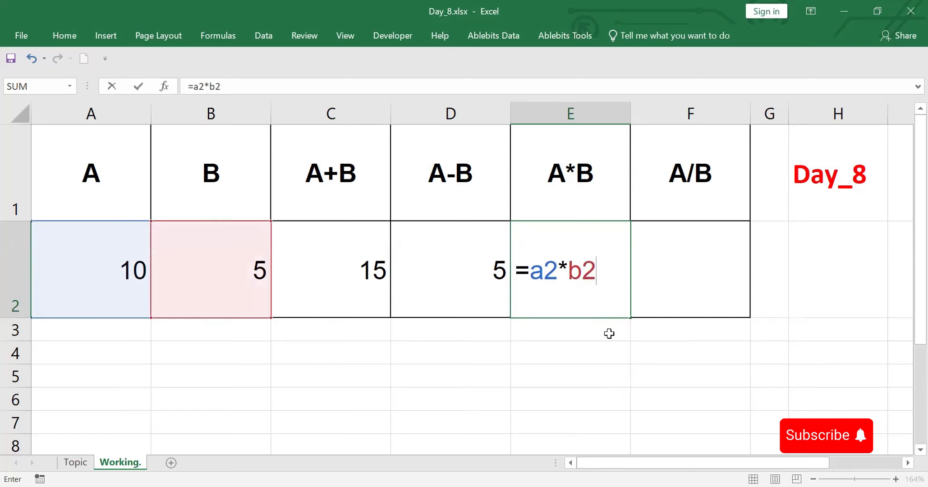
pyautogui.press('Return')
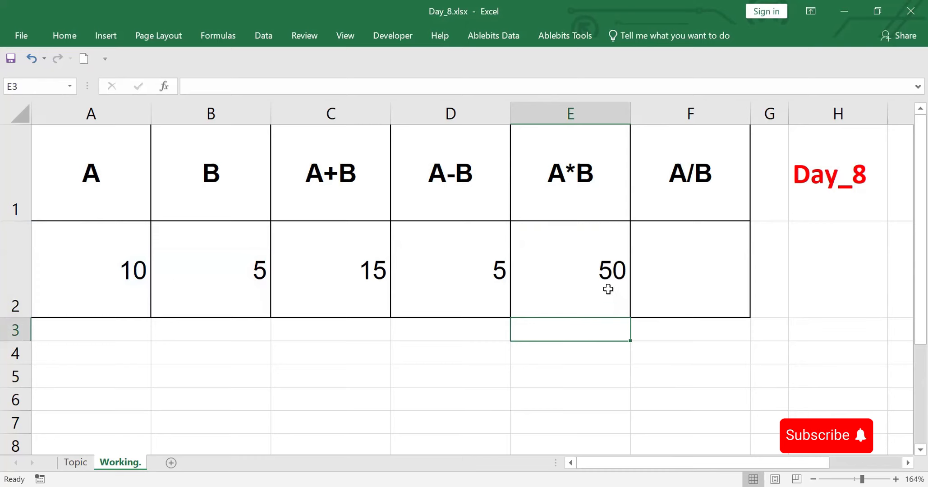
# Step: Clear the formula in cell E2 back to its equals sign and rebuild it as =A2*B2 by picking cells A2 and B2
pyautogui.click(610, 271)
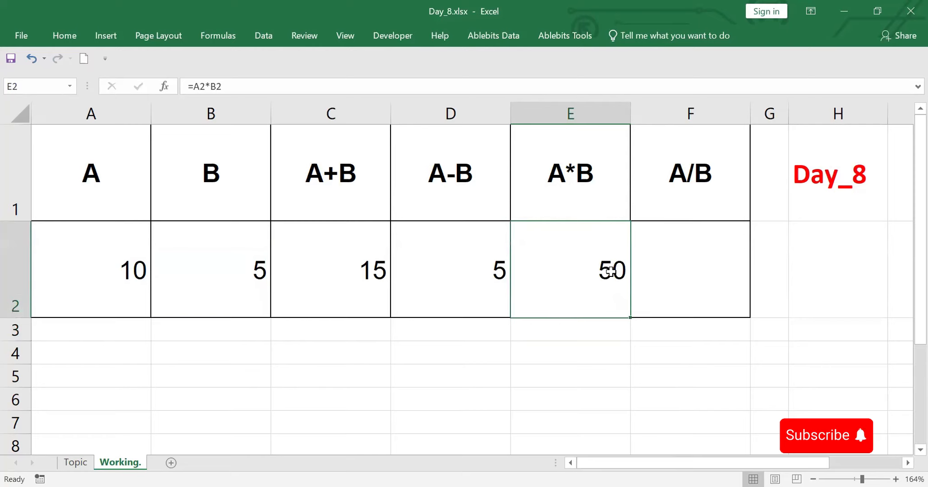
pyautogui.doubleClick(611, 271)
pyautogui.press('BackSpace')
pyautogui.press('BackSpace')
pyautogui.press('BackSpace')
pyautogui.press('BackSpace')
pyautogui.press('BackSpace')
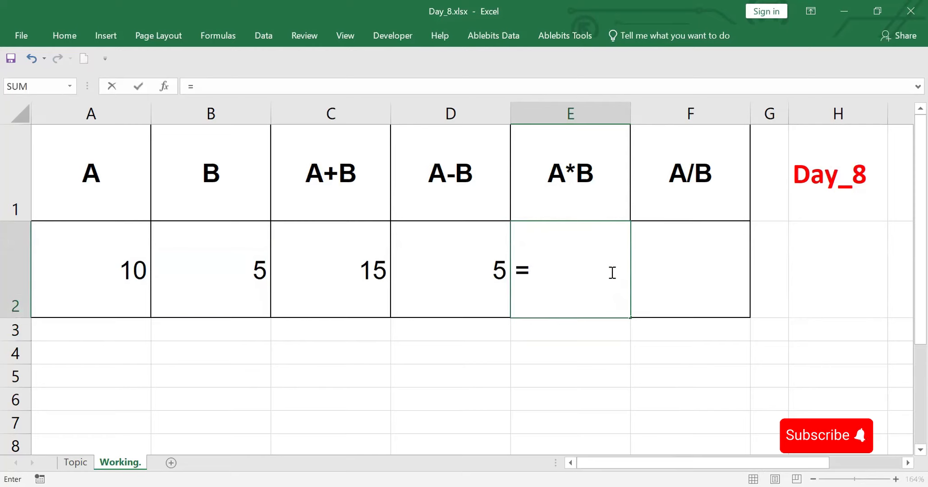
pyautogui.click(96, 266)
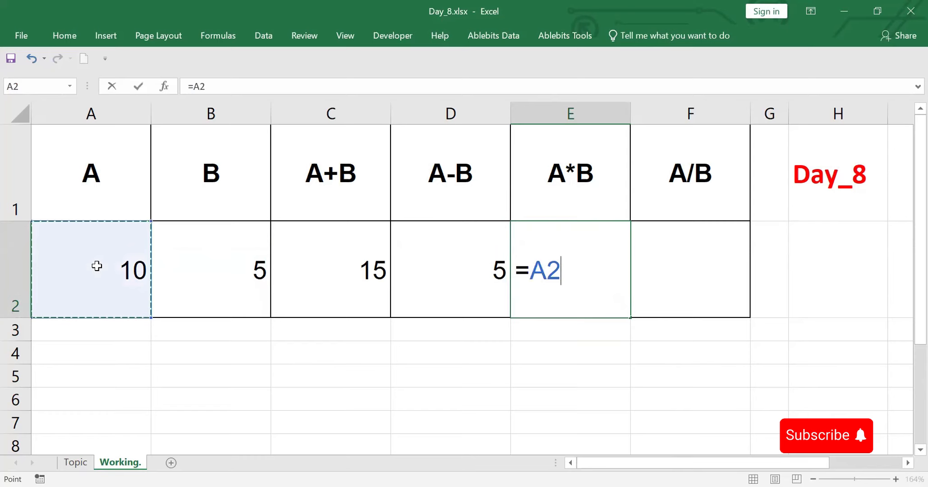
pyautogui.write('*')
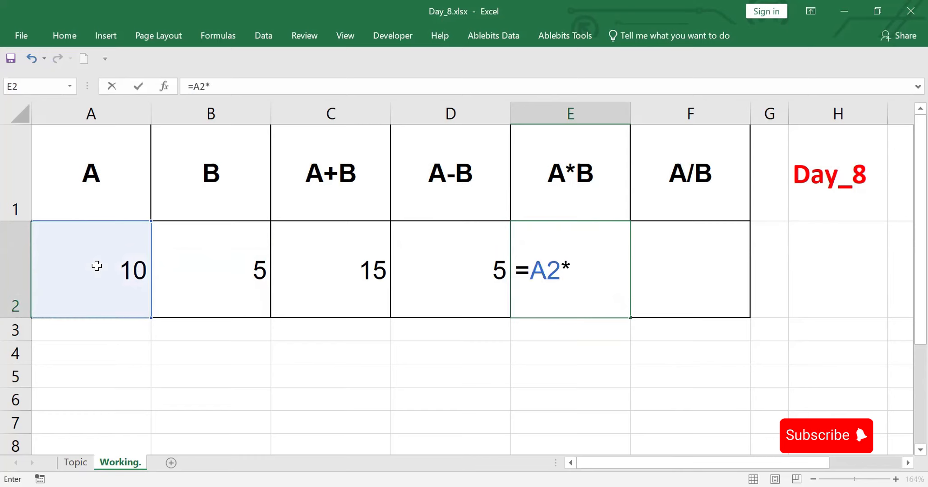
pyautogui.click(236, 268)
pyautogui.press('Return')
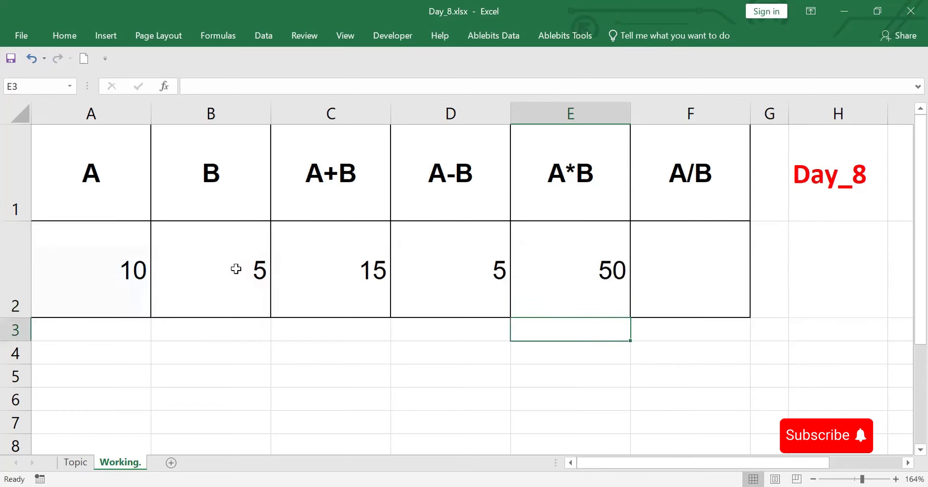
# Step: Enter the division formula =a2/b2 in cell F2 under the A/B heading
pyautogui.click(687, 243)
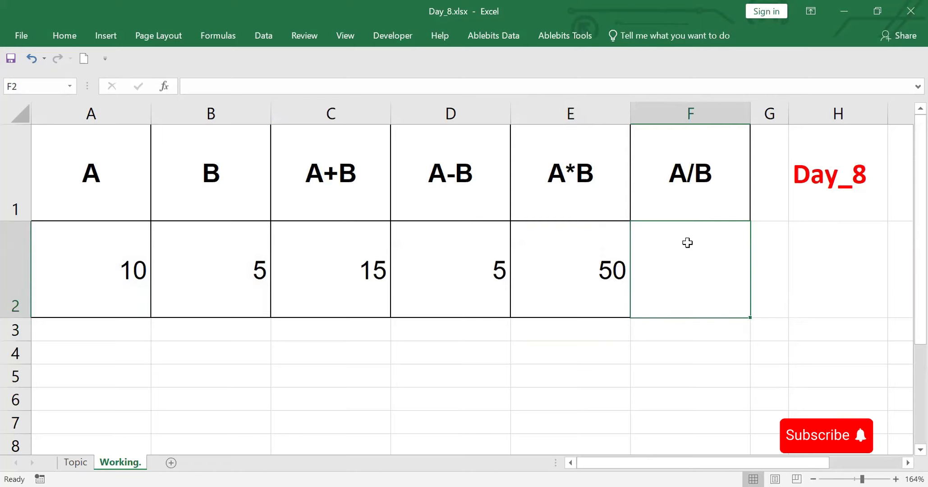
pyautogui.write('=')
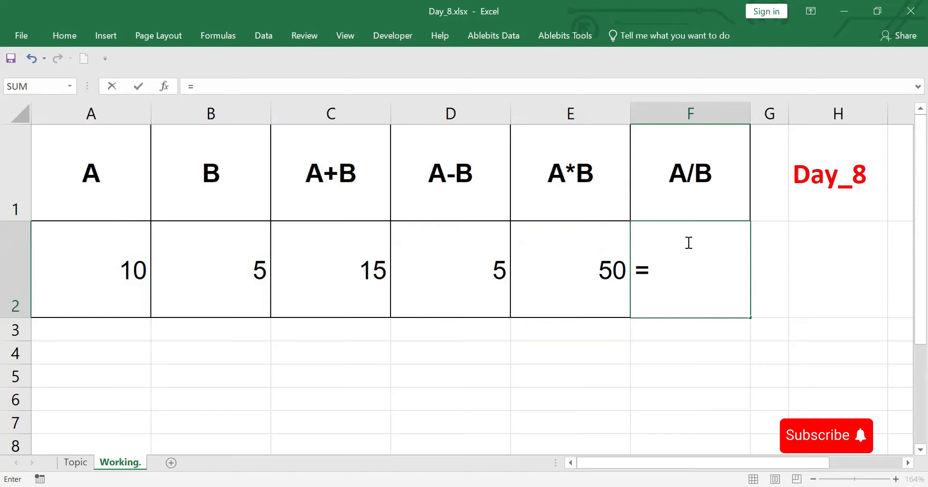
pyautogui.write('a2/')
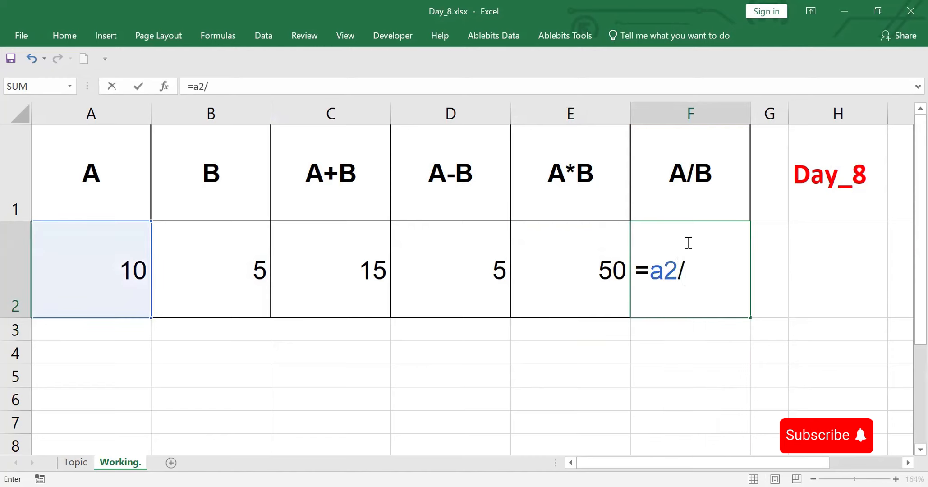
pyautogui.write('b')
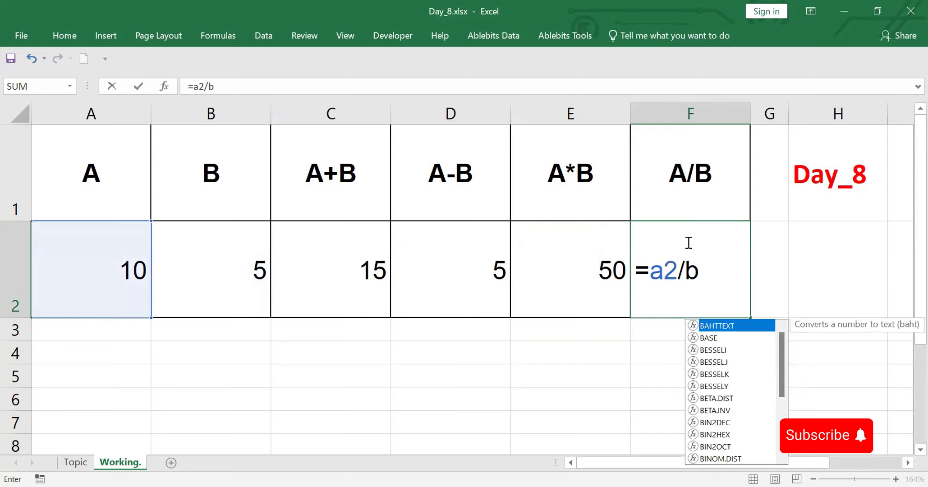
pyautogui.write('2')
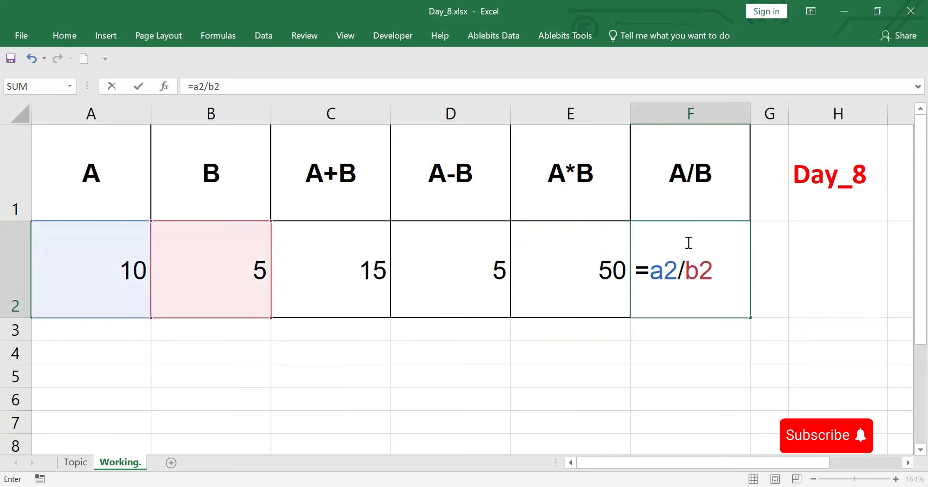
pyautogui.press('Return')
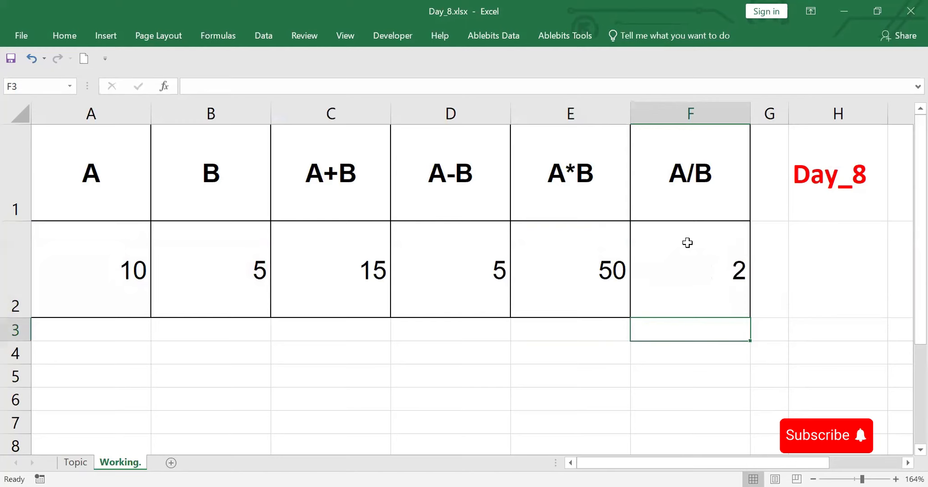
# Step: Replace the formula in cell F2 with =A2/B2, picking cells A2 and B2 on the sheet as references
pyautogui.click(711, 261)
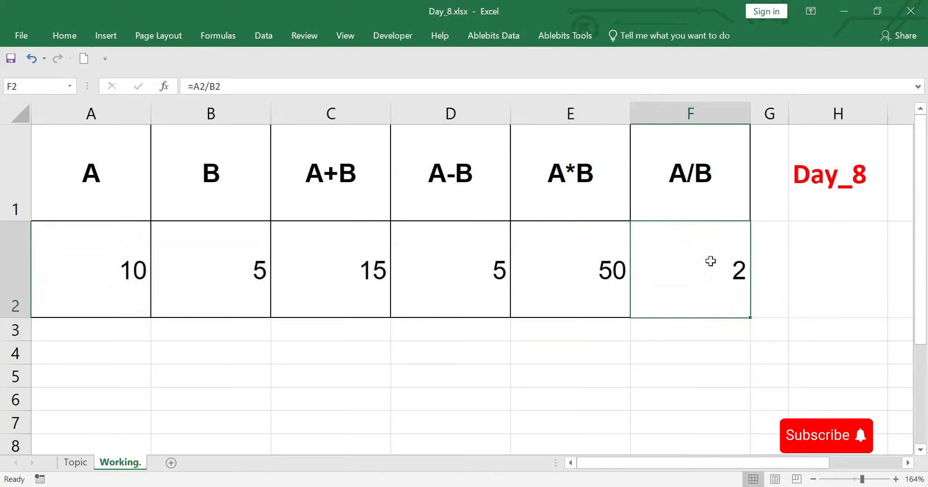
pyautogui.doubleClick(711, 261)
pyautogui.press('Escape')
pyautogui.write('=')
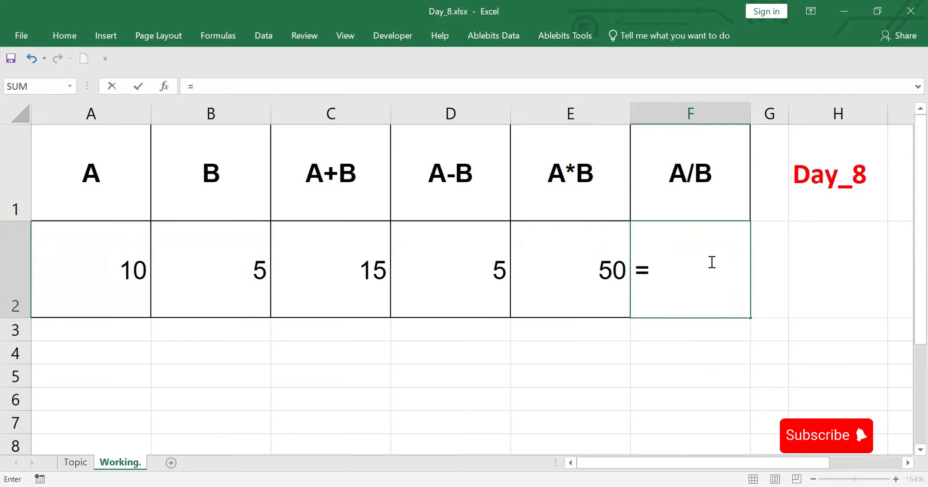
pyautogui.click(128, 263)
pyautogui.write('/')
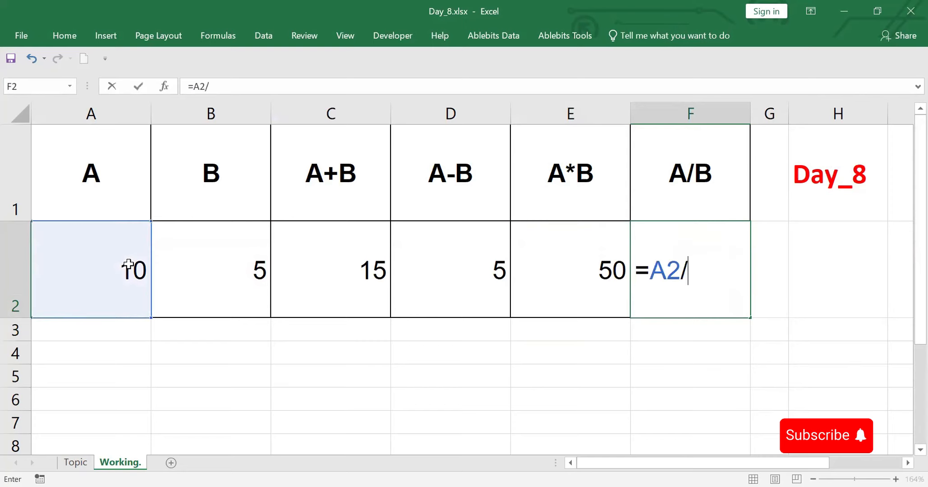
pyautogui.click(226, 272)
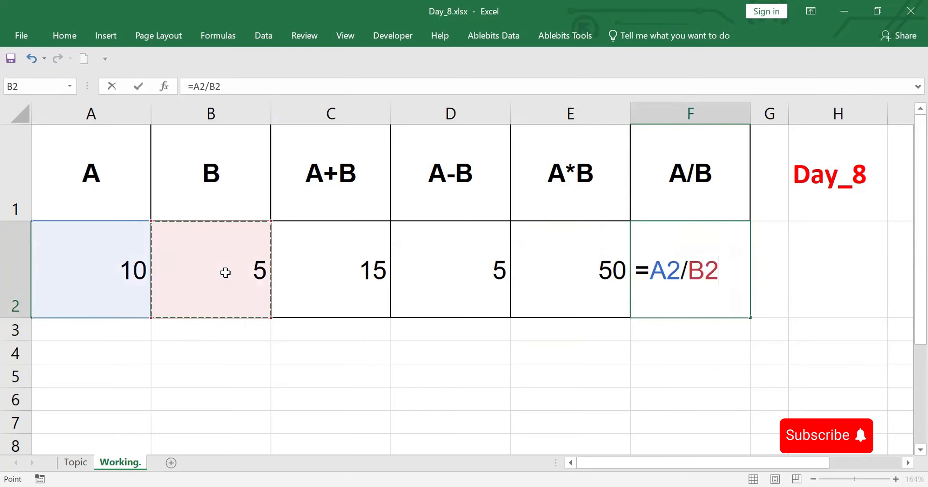
pyautogui.press('Return')
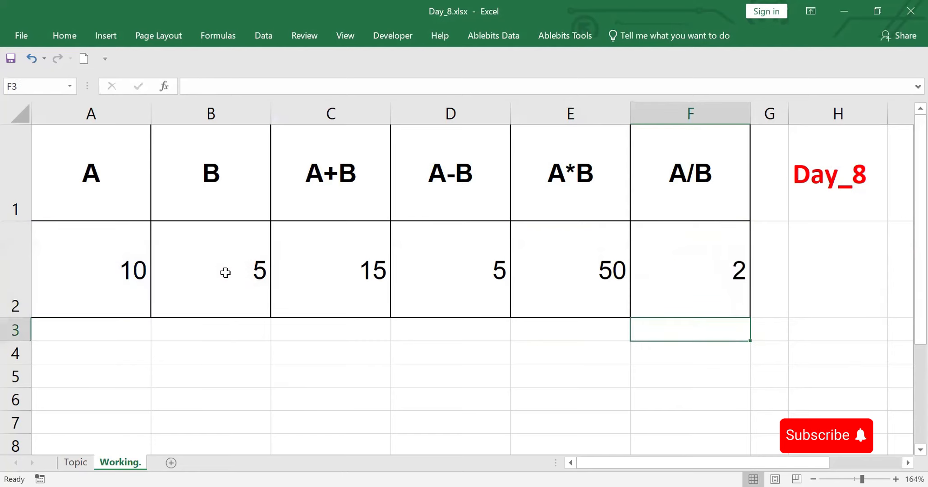